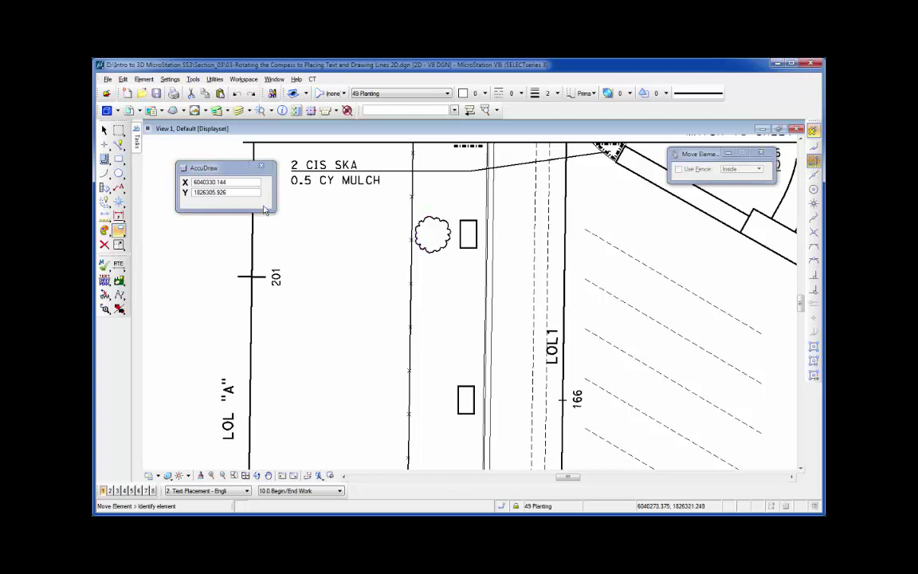
# Try moving the tree symbol beside the upper rectangle 30 units down the drawing, and pick the same tree for copying
pyautogui.click(432, 233)
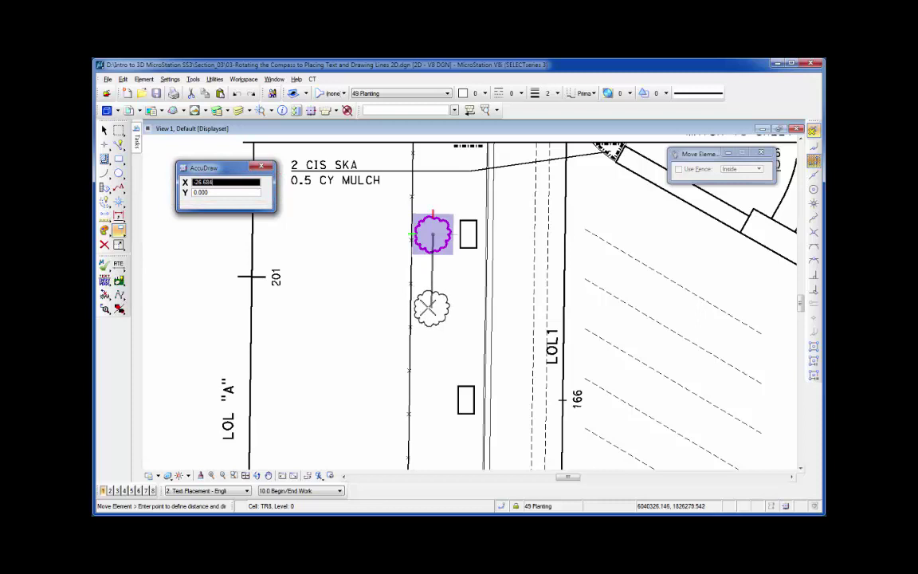
pyautogui.write('30')
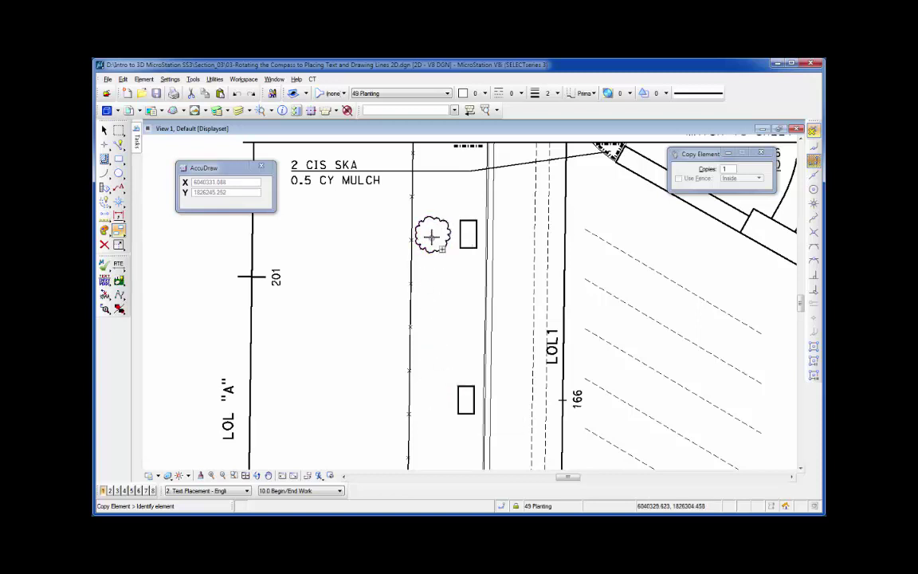
pyautogui.click(432, 233)
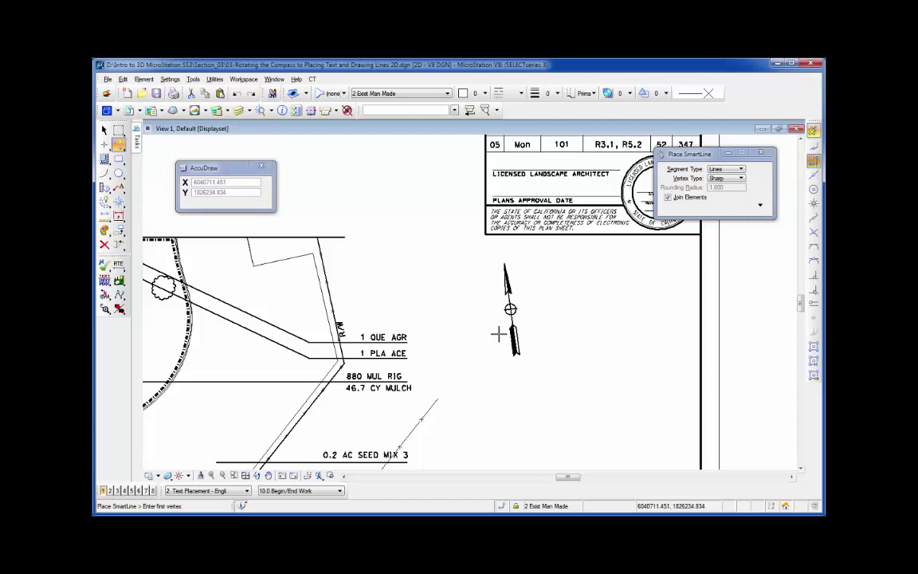
# Start a SmartLine at the upper end of the thin fence line southwest of the north arrow
pyautogui.click(441, 393)
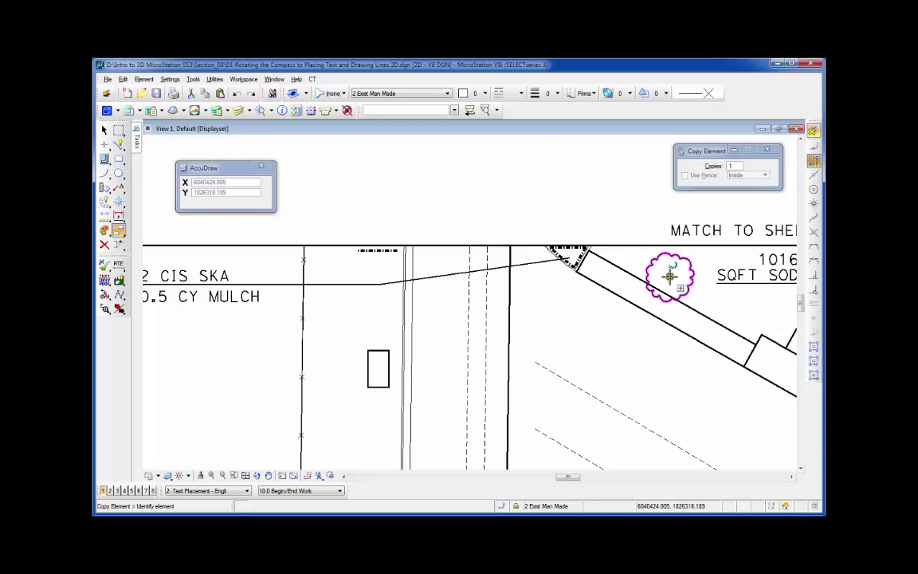
# Try copying the tree symbol to a point 10 units left of the rectangle's left-edge midpoint, and undo the copy
pyautogui.click(663, 276)
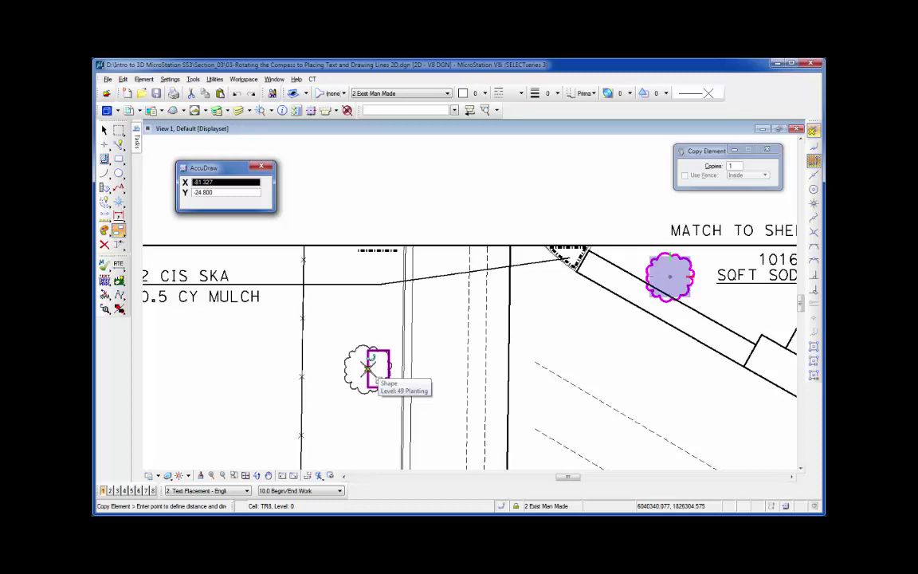
pyautogui.press('o')
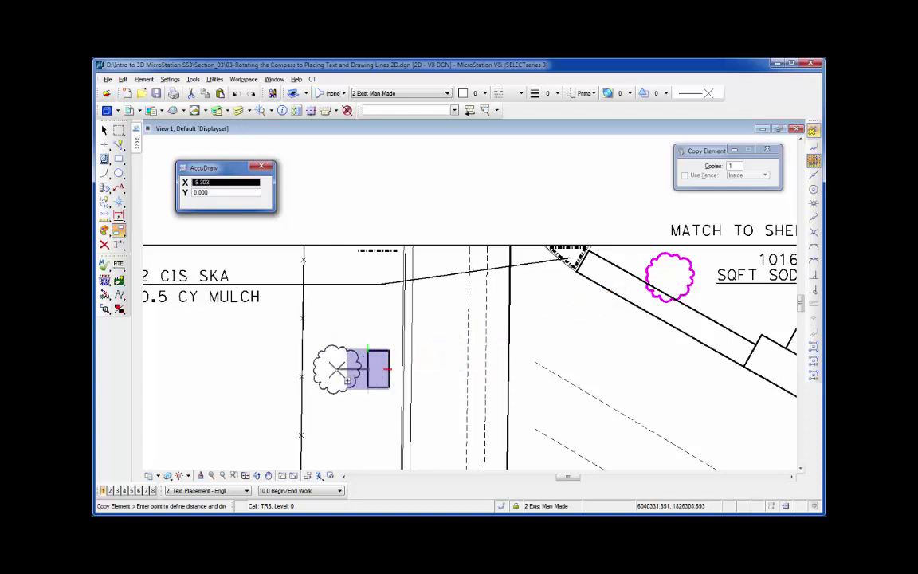
pyautogui.write('10')
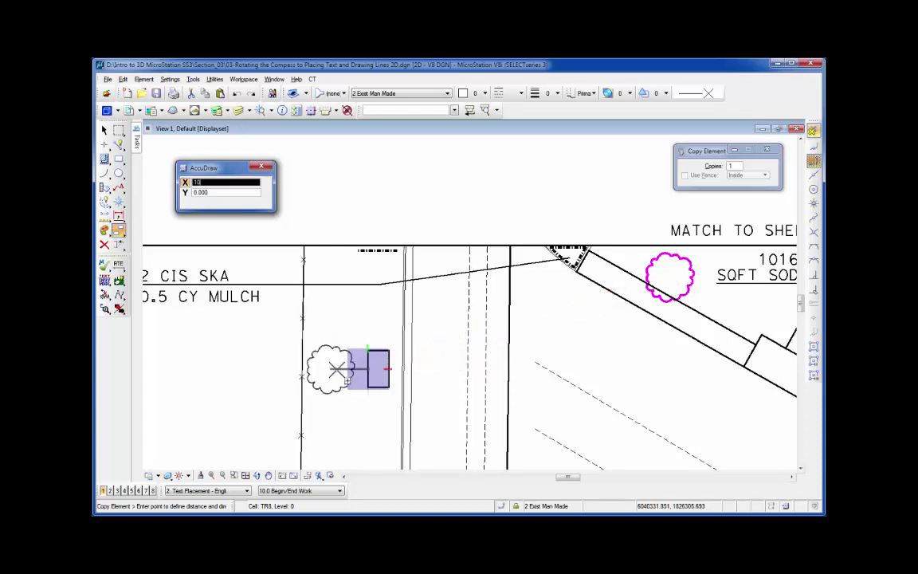
pyautogui.click(338, 368)
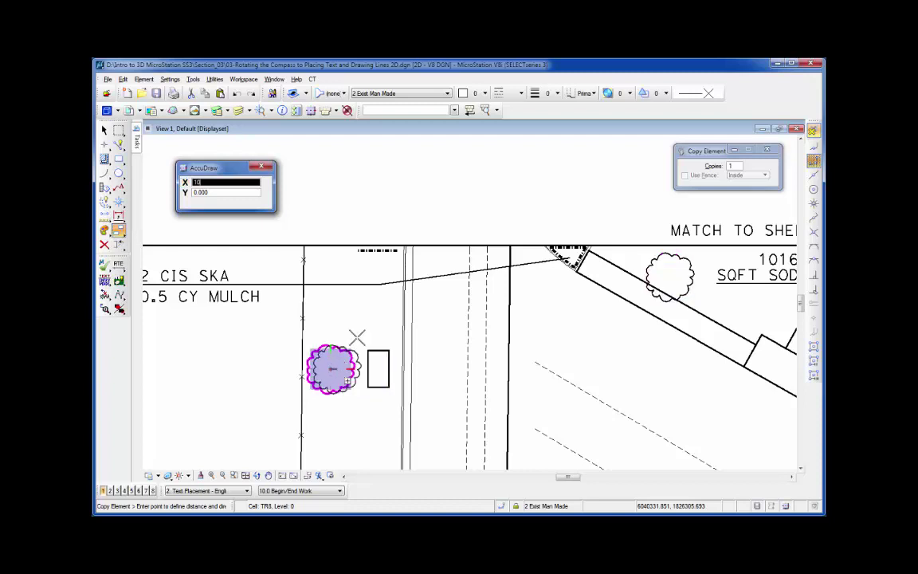
pyautogui.rightClick(363, 318)
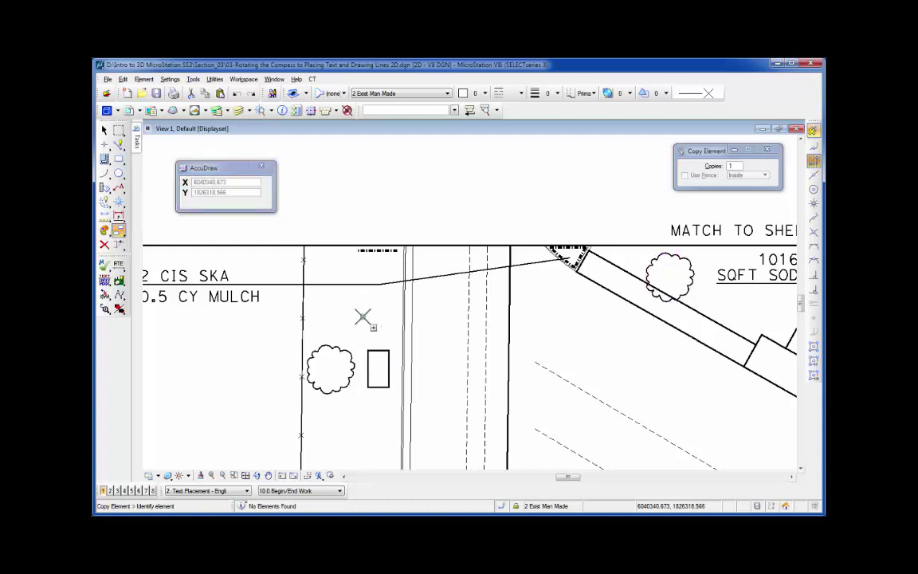
pyautogui.hotkey('ctrl', 'z')
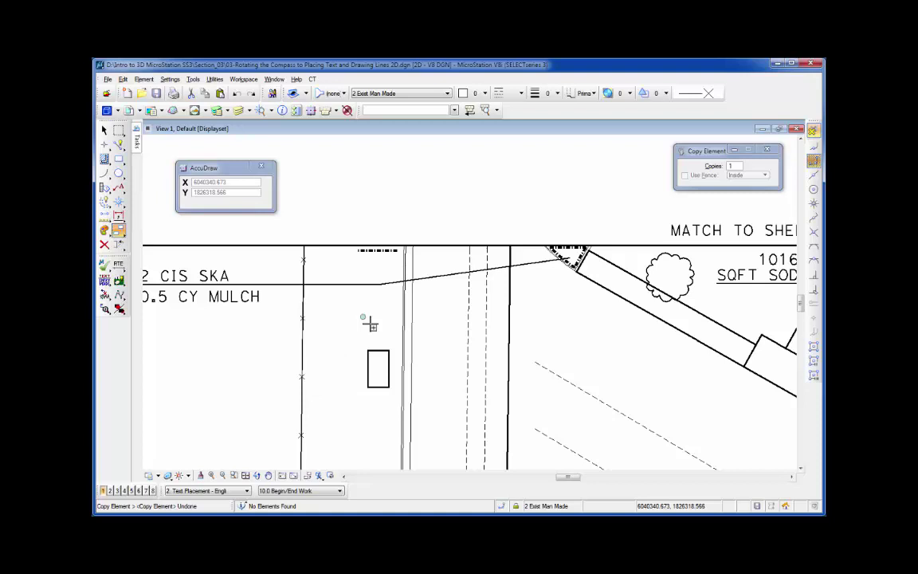
# Place the active cell My TR8 10 units left of the midpoint of the rectangle's left edge
pyautogui.click(119, 204)
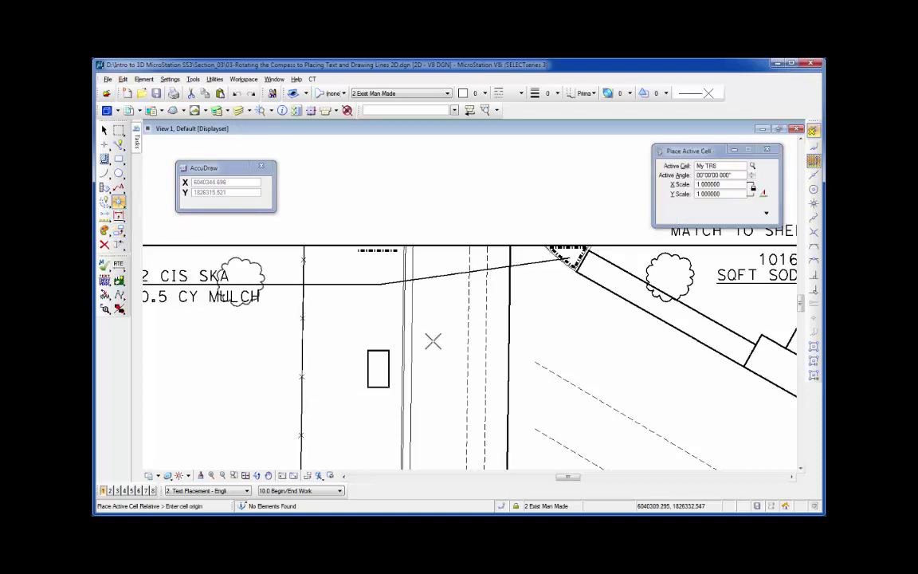
pyautogui.middleClick(368, 368)
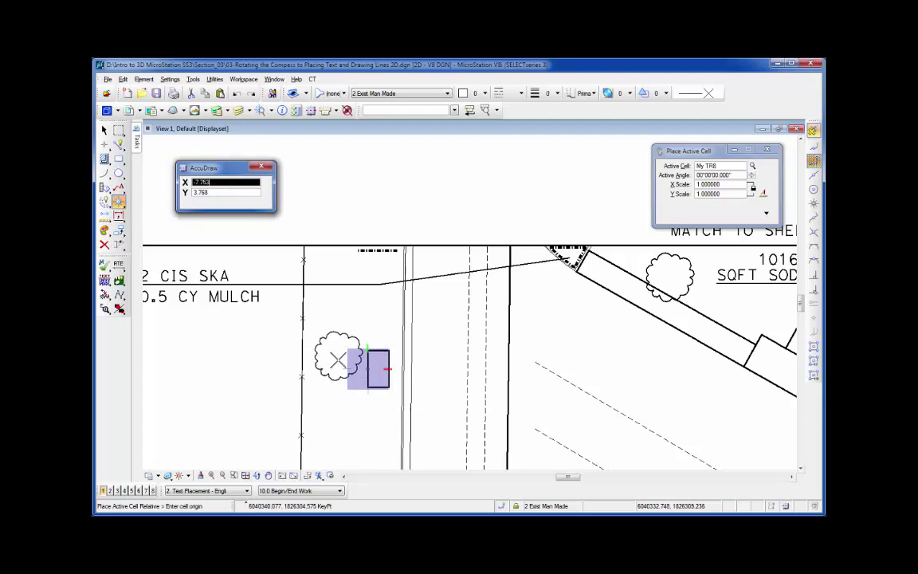
pyautogui.write('10')
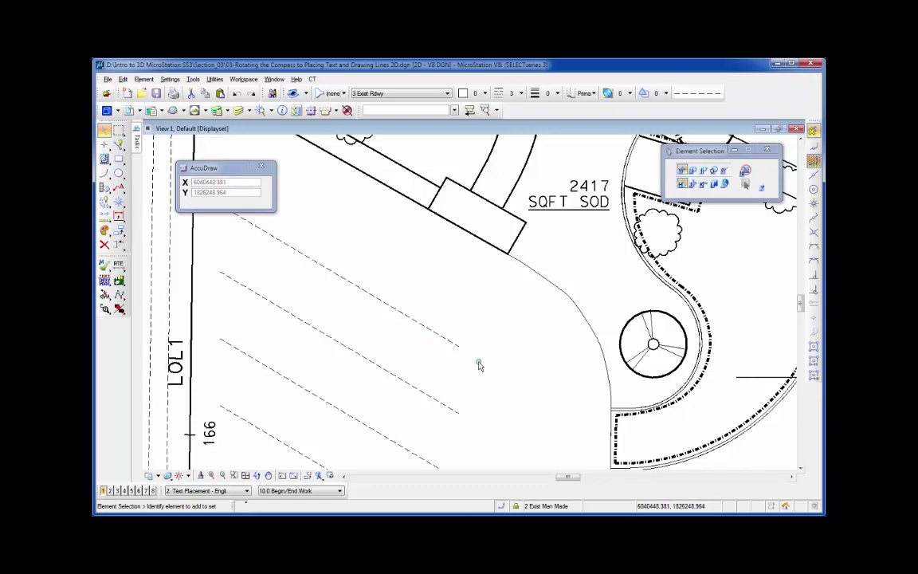
# Start a SmartLine at the lower corner of the rectangular walkway pad and align the compass with the pad's long edge using Rotate Quick
pyautogui.press('q')
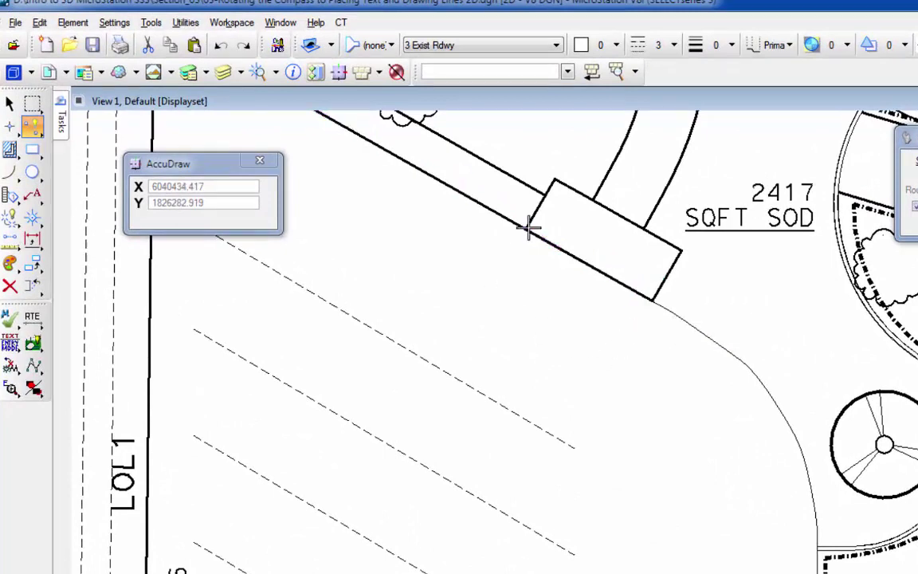
pyautogui.click(652, 301)
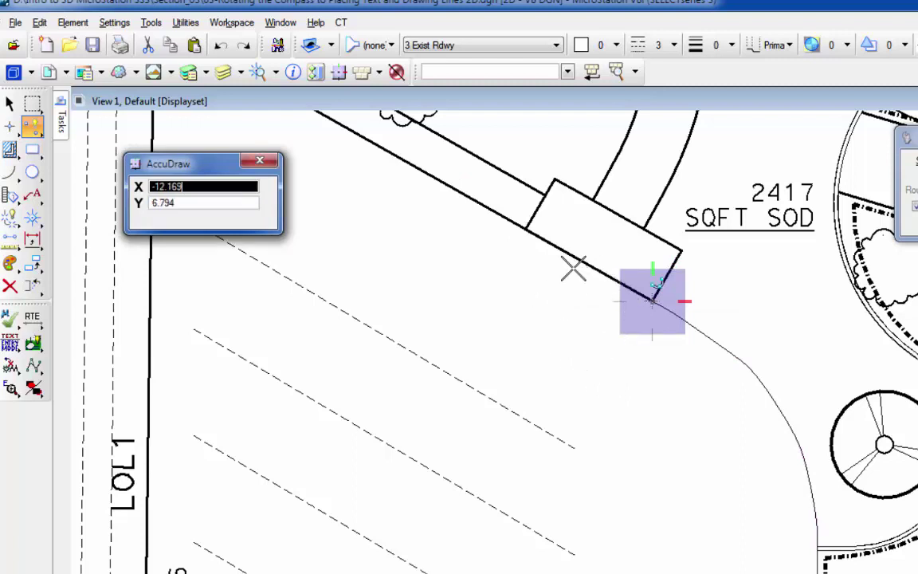
pyautogui.press('r')
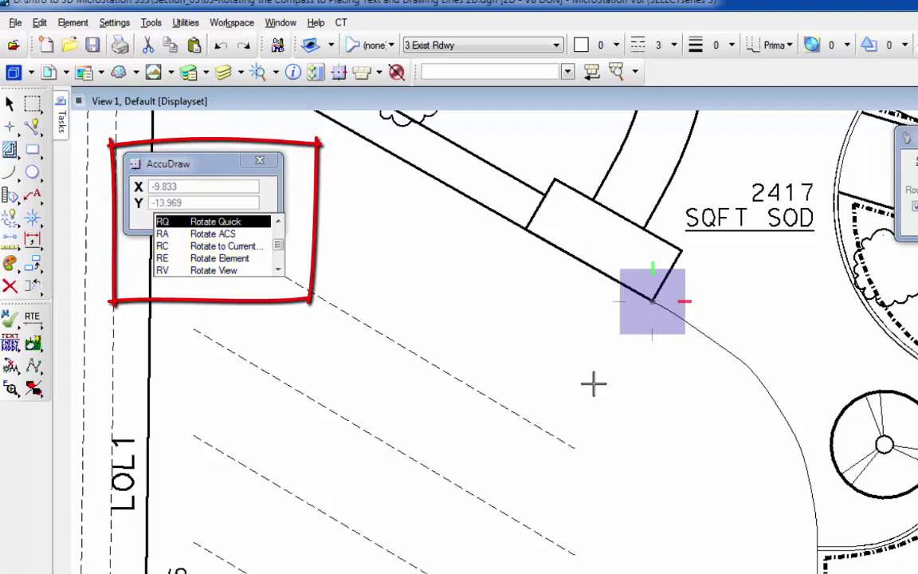
pyautogui.press('q')
pyautogui.click(677, 409)
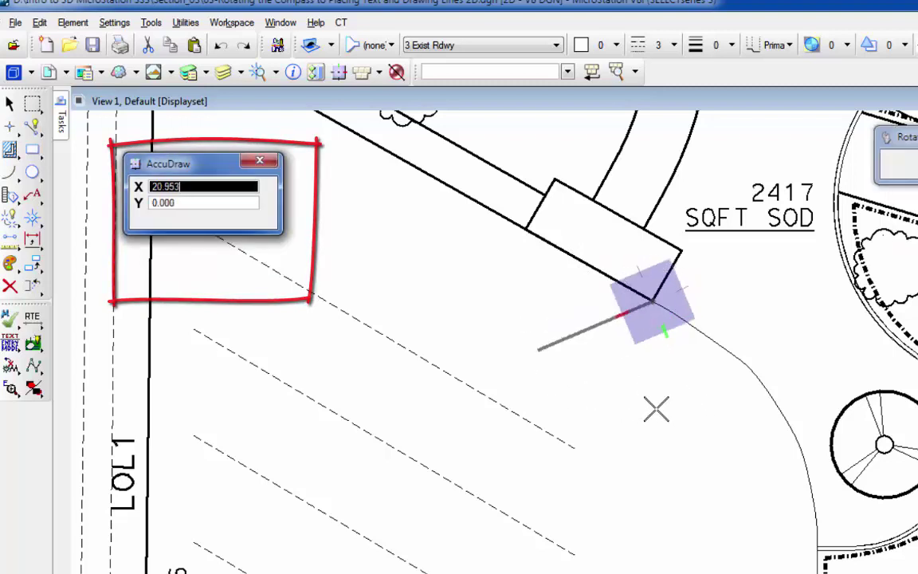
pyautogui.click(525, 228)
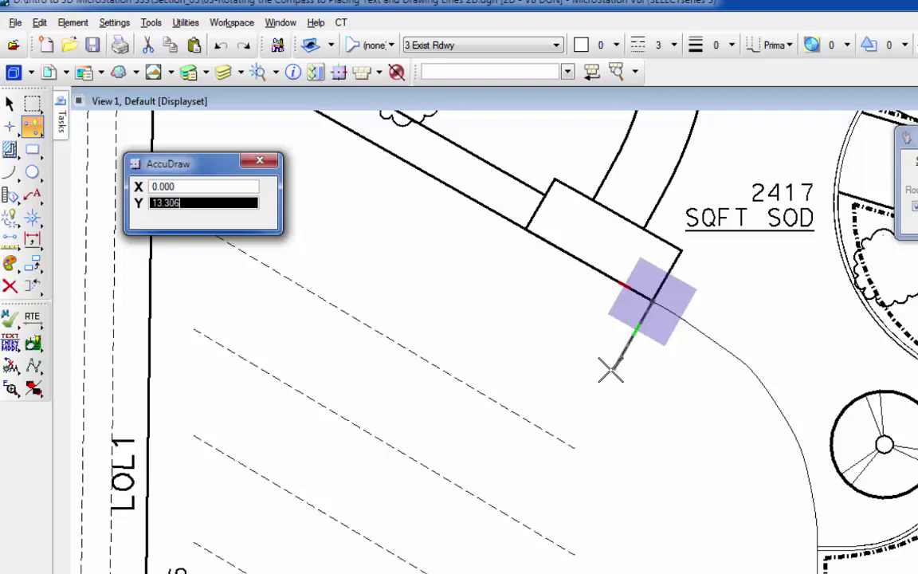
# Draw a three-sided outline extending 15 units from the walkway pad, parallel to its long edge and ending at the pad's other corner
pyautogui.write('15')
pyautogui.click(610, 369)
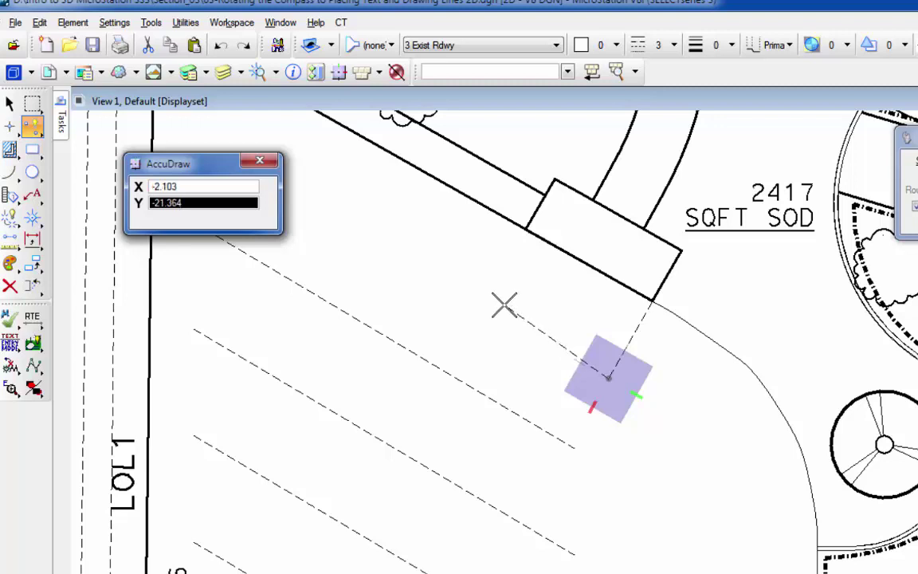
pyautogui.press('Return')
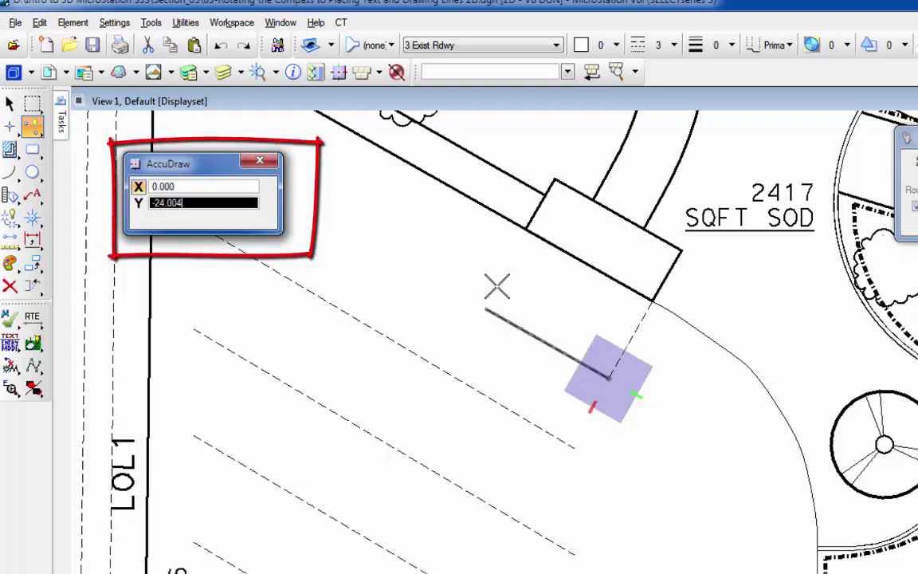
pyautogui.click(496, 239)
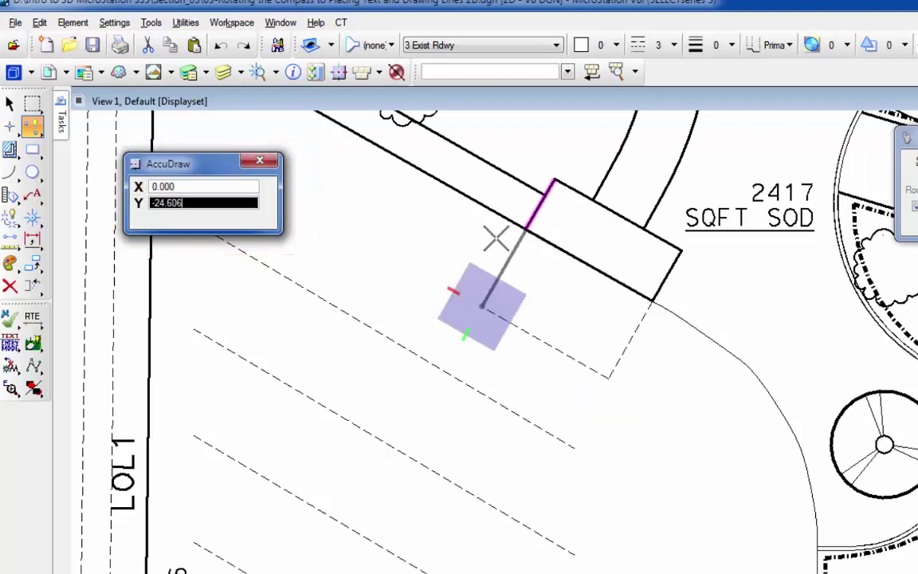
pyautogui.write('15')
pyautogui.click(526, 228)
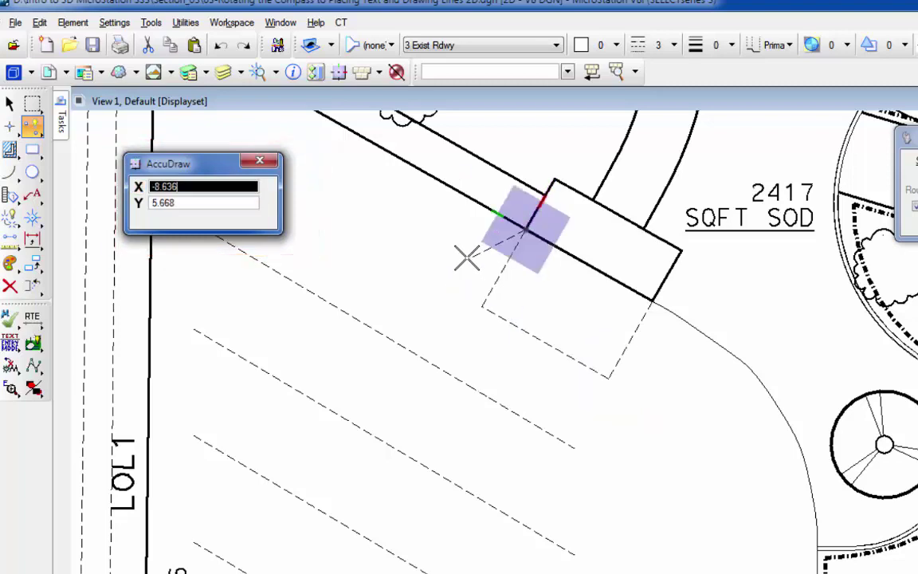
pyautogui.rightClick(470, 279)
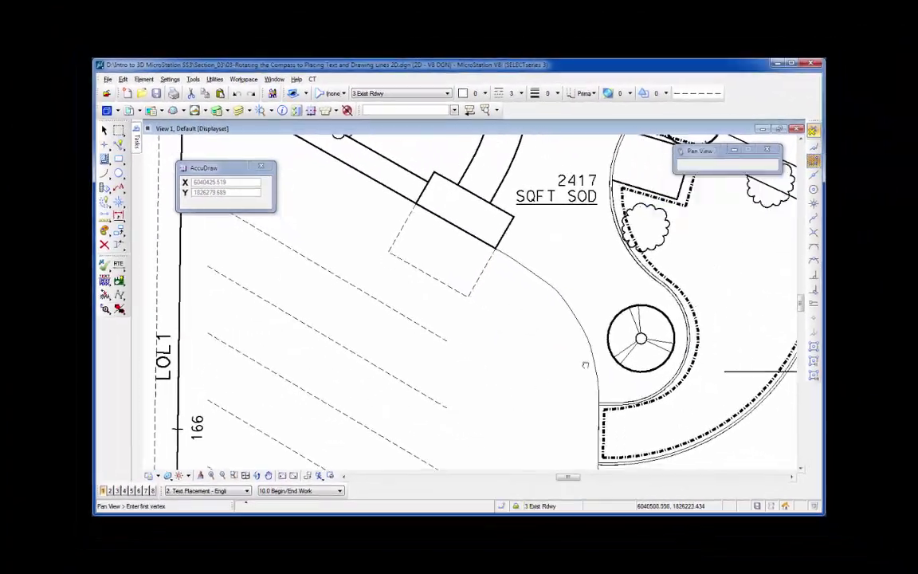
# Copy the tree symbol below the curved planting border 20 units parallel to the angled double line, using Rotate Element to align the compass
pyautogui.moveTo(585, 364); pyautogui.dragTo(281, 179, button='middle')
pyautogui.moveTo(453, 328); pyautogui.dragTo(444, 277, button='middle')
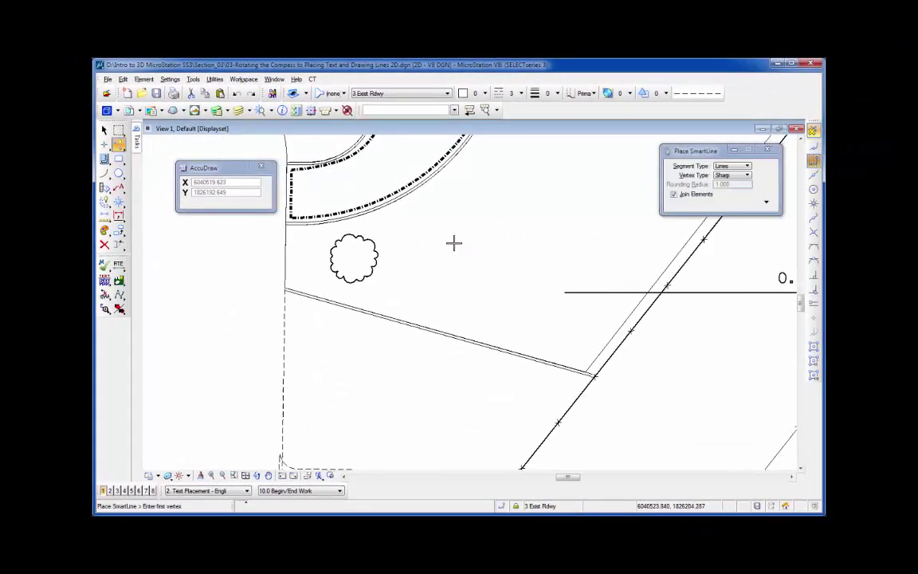
pyautogui.rightClick(453, 242)
pyautogui.click(475, 250)
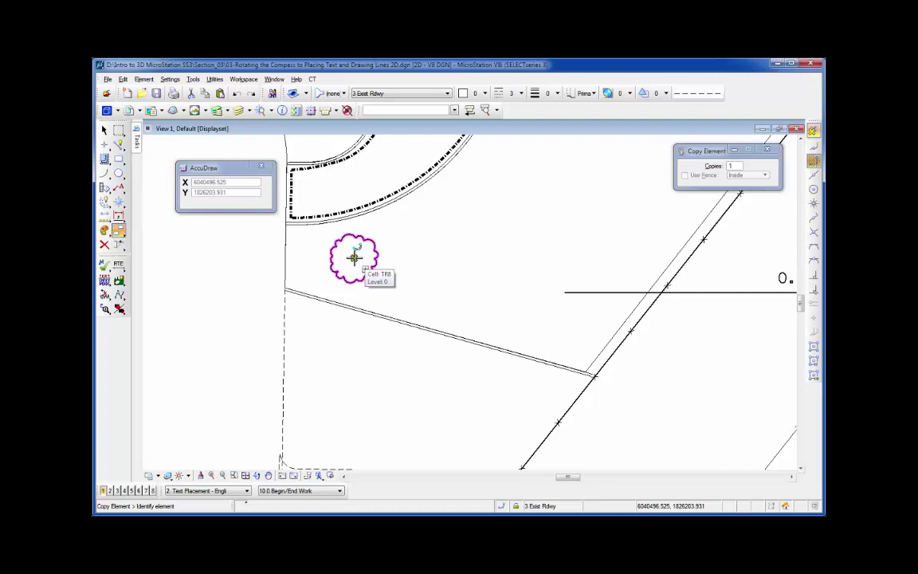
pyautogui.click(354, 256)
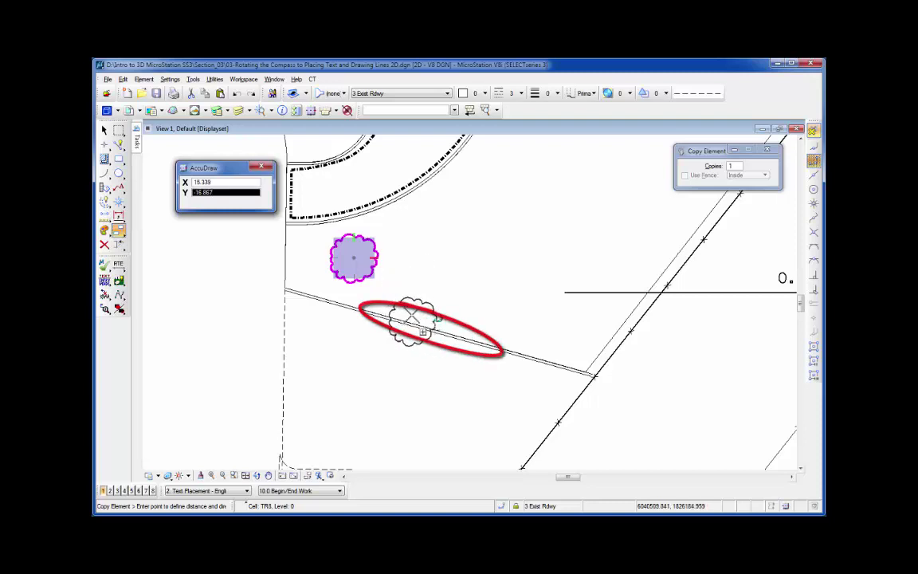
pyautogui.press('r')
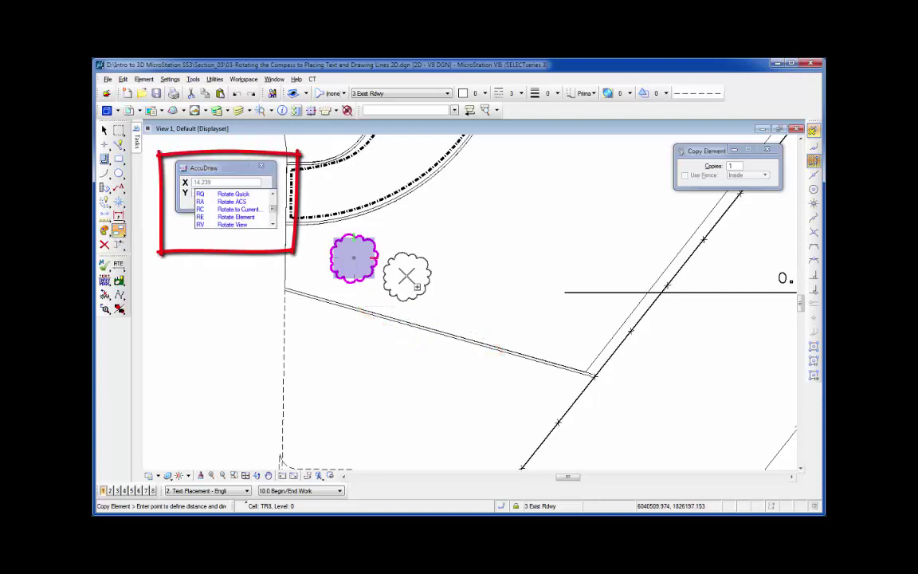
pyautogui.press('e')
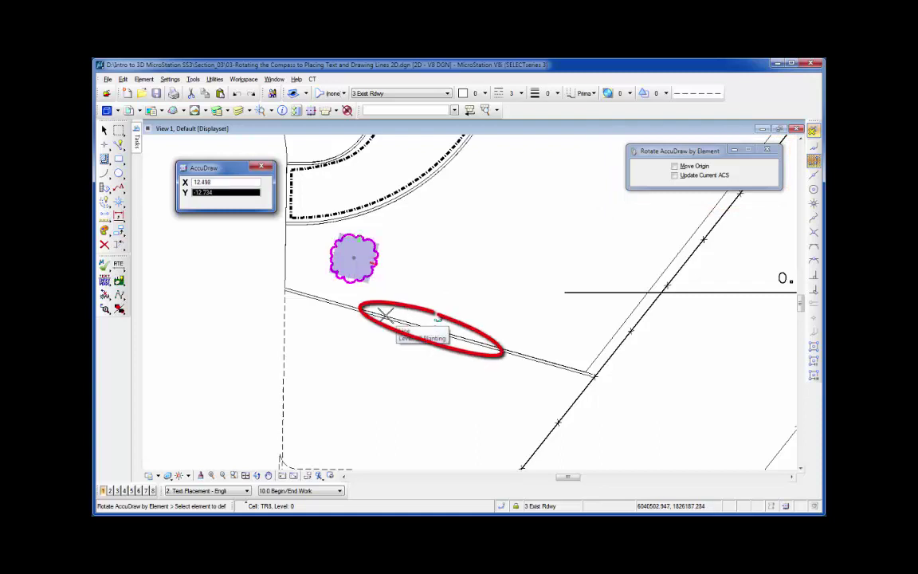
pyautogui.click(385, 316)
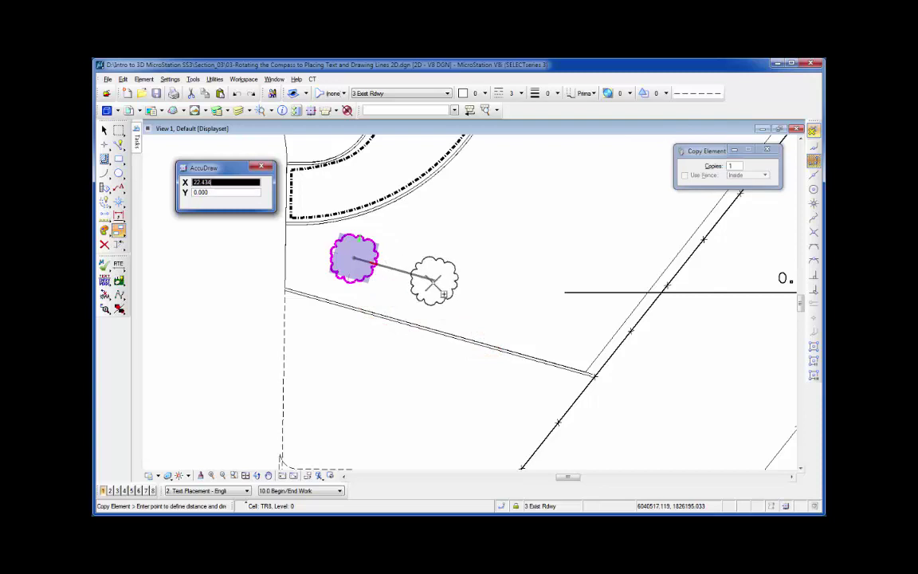
pyautogui.write('20')
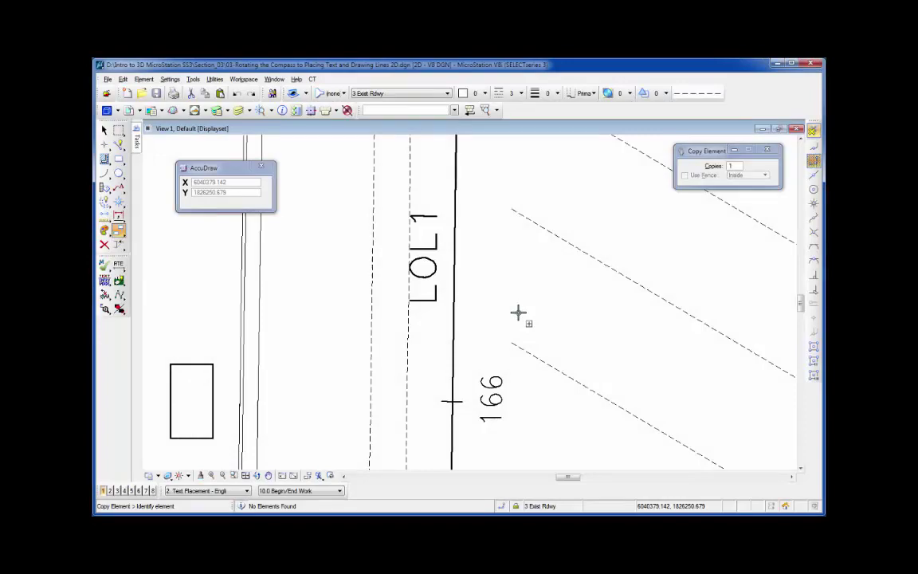
# Start moving the LOL1 text and align the AccuDraw compass with the view
pyautogui.rightClick(485, 257)
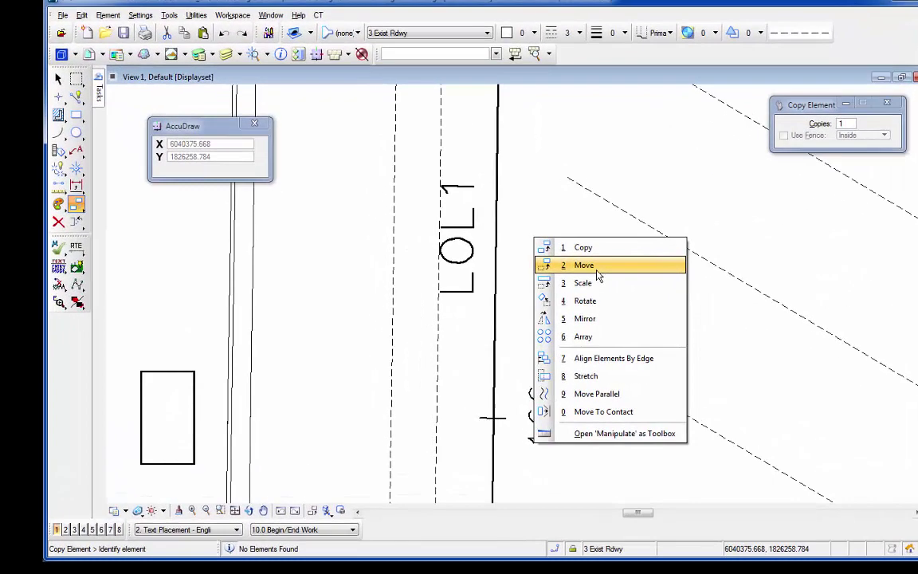
pyautogui.click(502, 277)
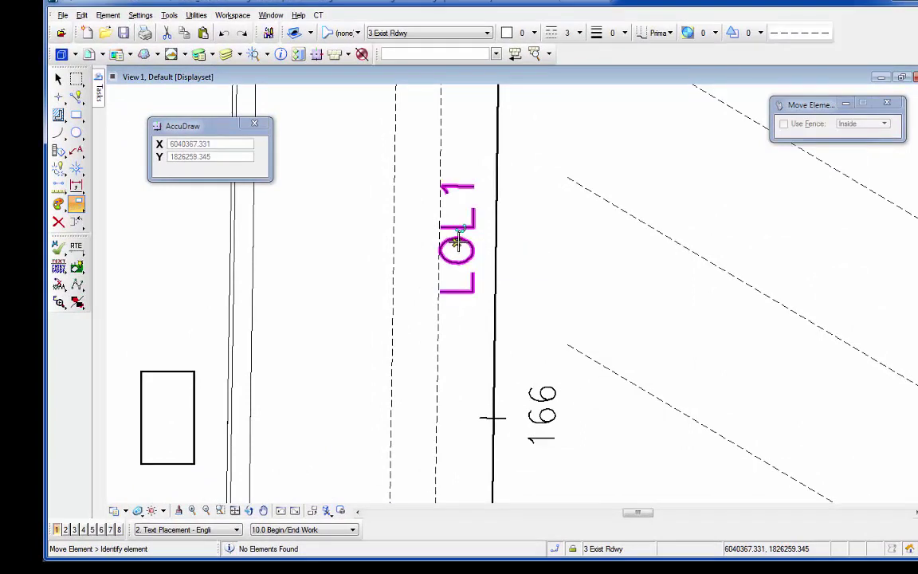
pyautogui.click(456, 244)
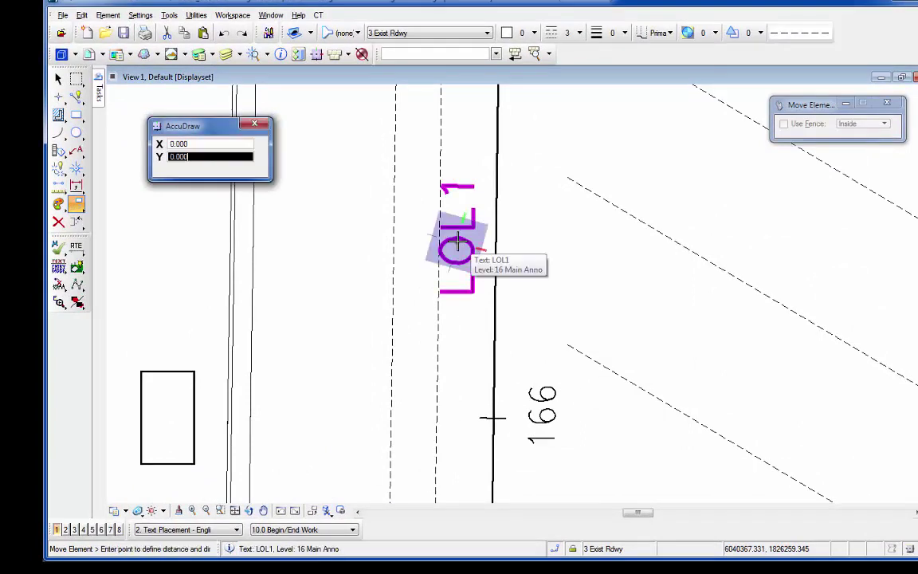
pyautogui.press('v')
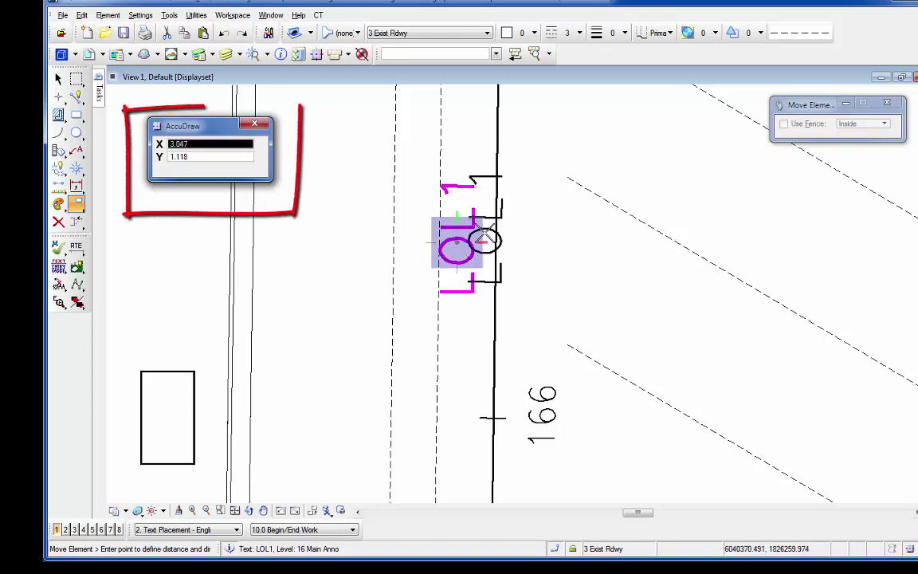
# Place the LOL1 text freehand between the dashed and solid lines with AccuDraw suspended, and move it again across the solid line above 166
pyautogui.press('h')
pyautogui.press('a')
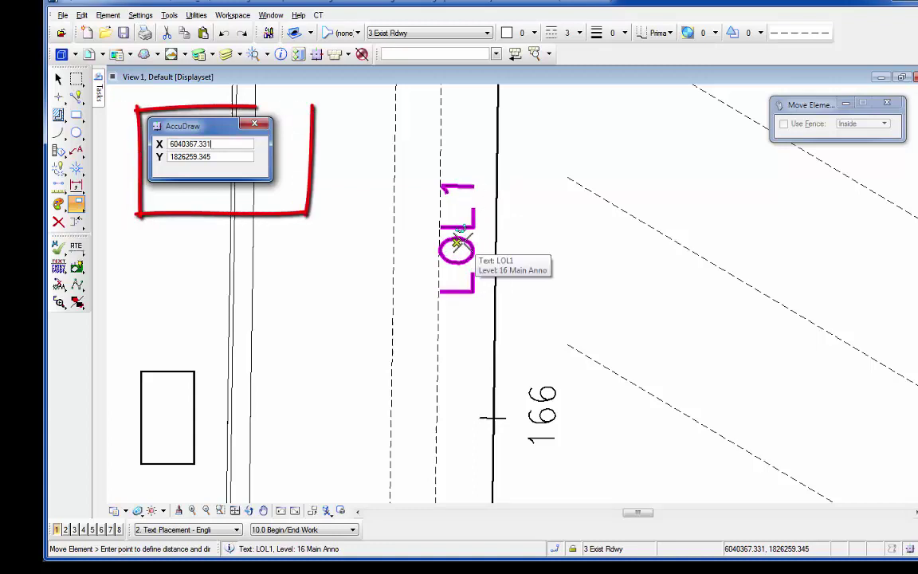
pyautogui.press('g')
pyautogui.press('a')
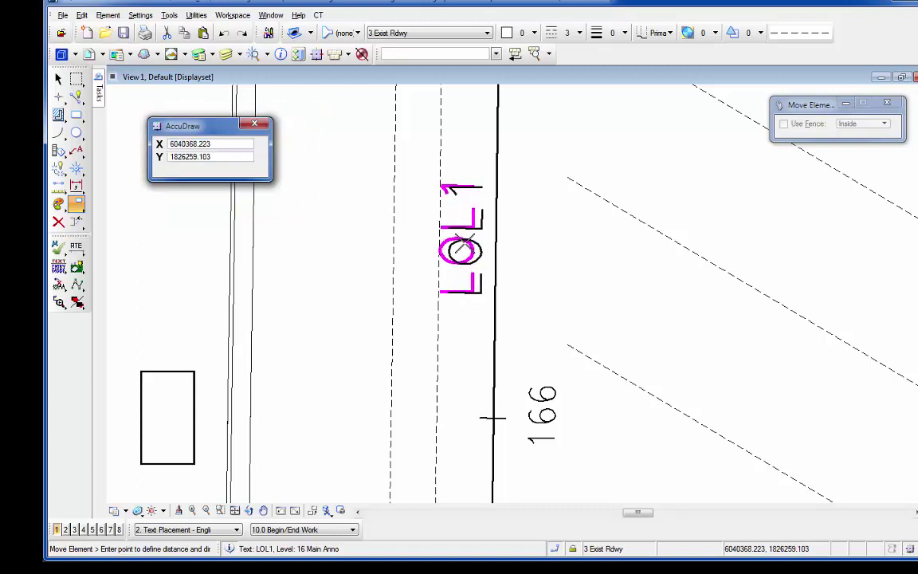
pyautogui.click(465, 244)
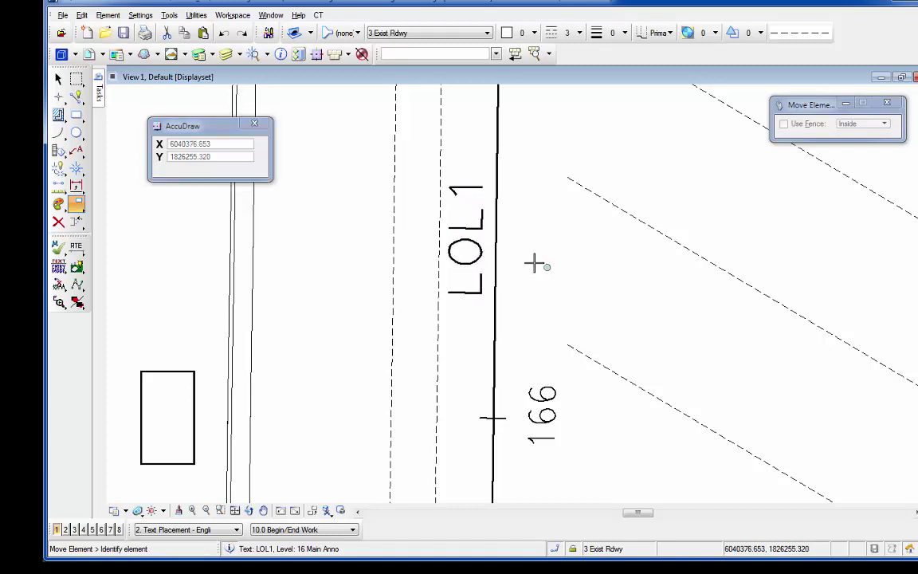
pyautogui.click(466, 243)
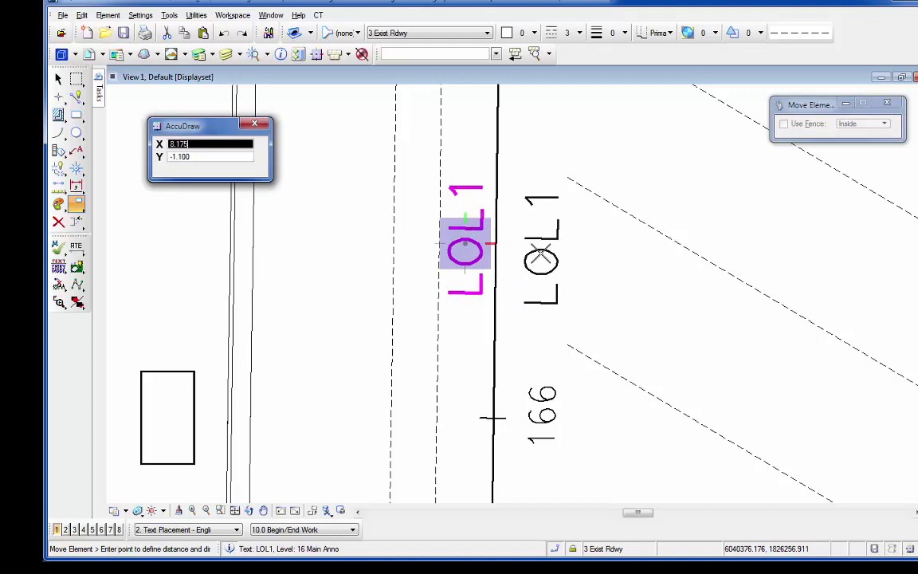
pyautogui.click(536, 296)
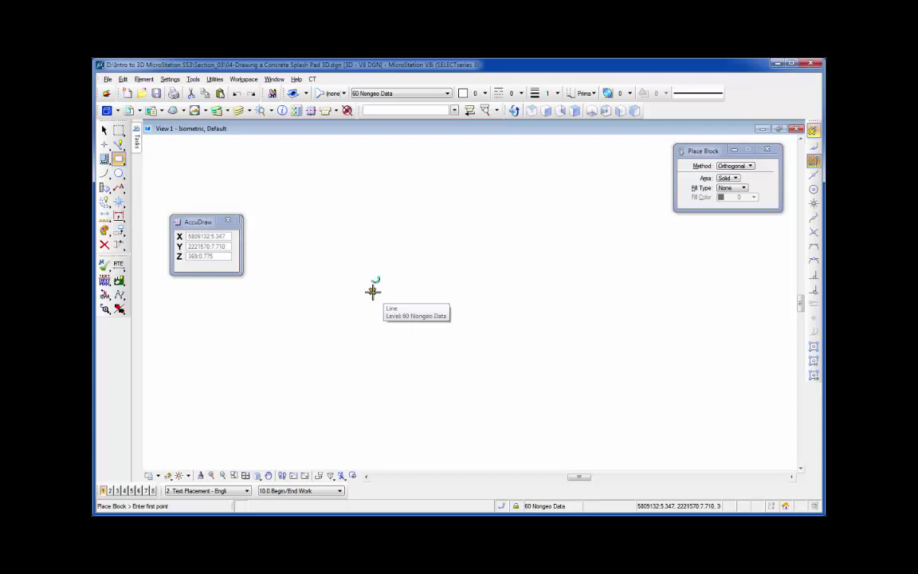
# In the 3D splash pad file, start a block at the snapped line point and rotate the compass to View, Top, Front and Side
pyautogui.click(373, 292)
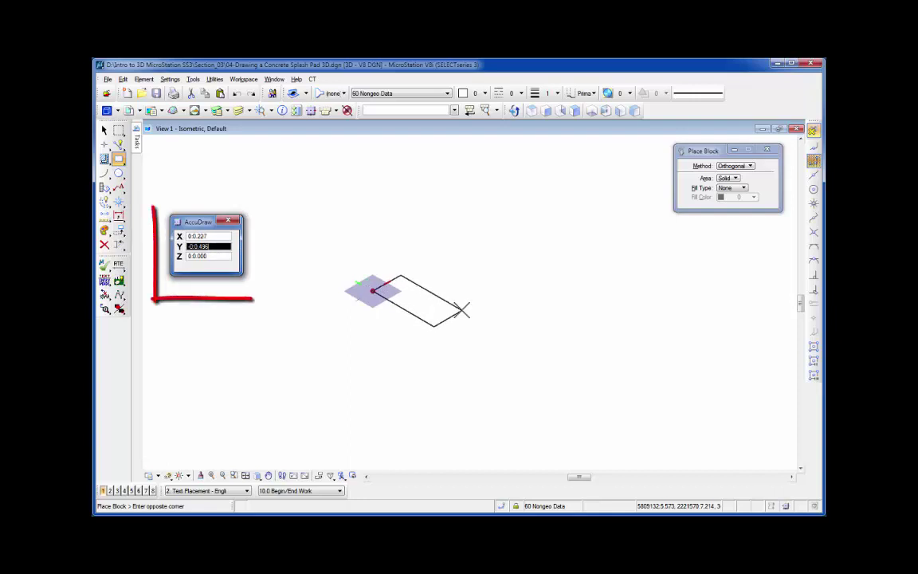
pyautogui.press('v')
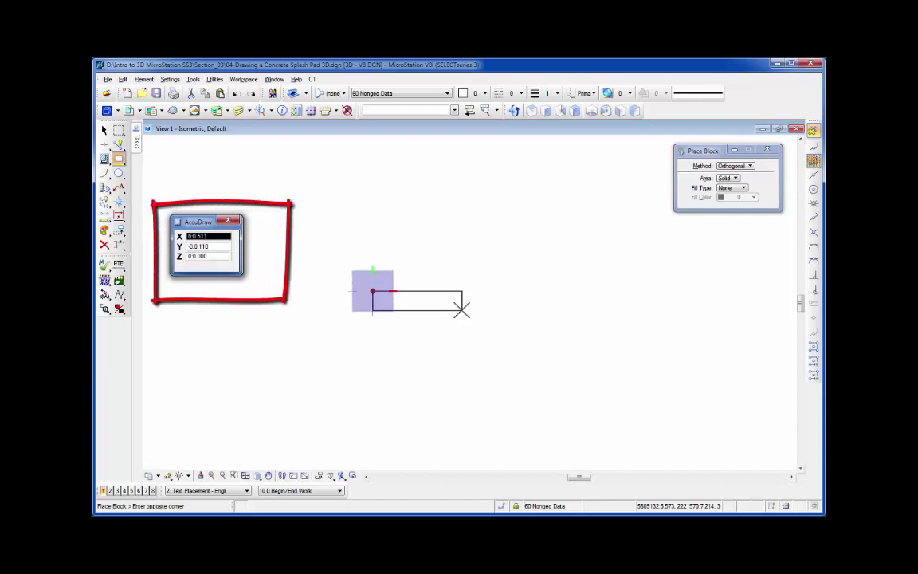
pyautogui.press('t')
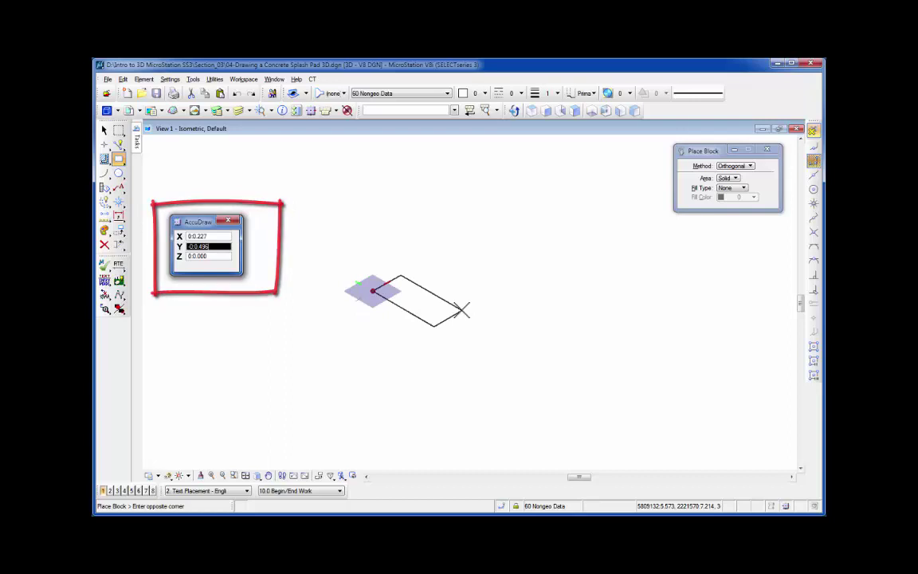
pyautogui.press('f')
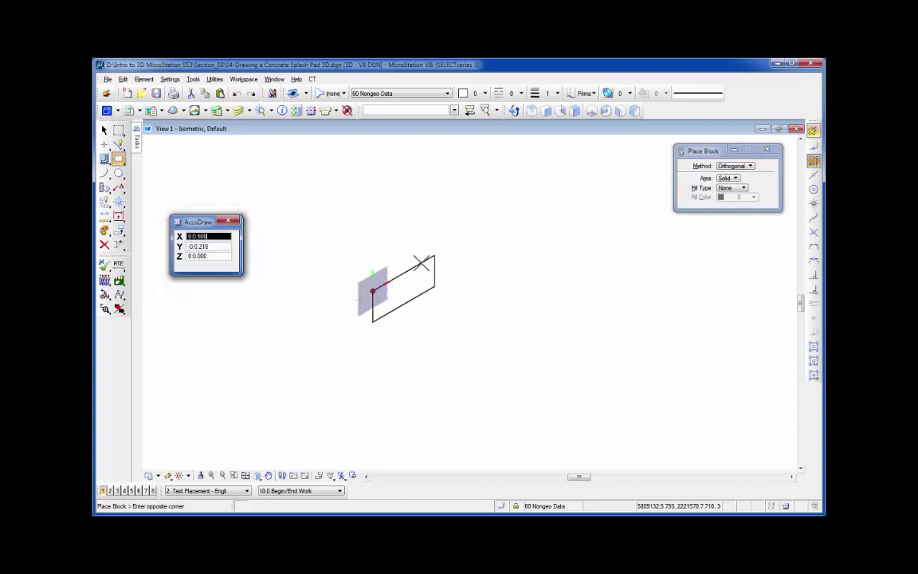
pyautogui.press('s')
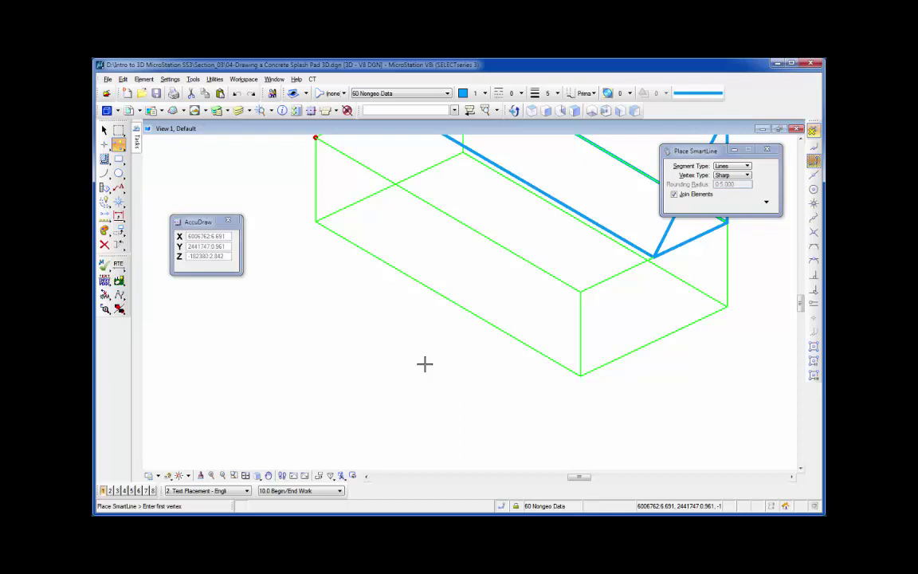
# Start a SmartLine at the midpoint of the green slab's lower front edge, rotate the compass about its X, Z and Y axes, and cancel the line
pyautogui.click(446, 299)
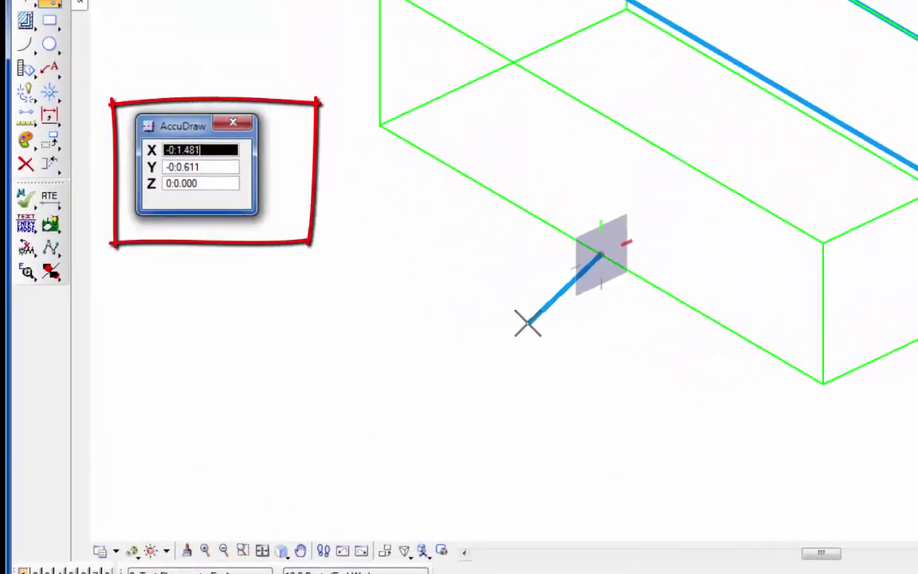
pyautogui.press('r')
pyautogui.press('x')
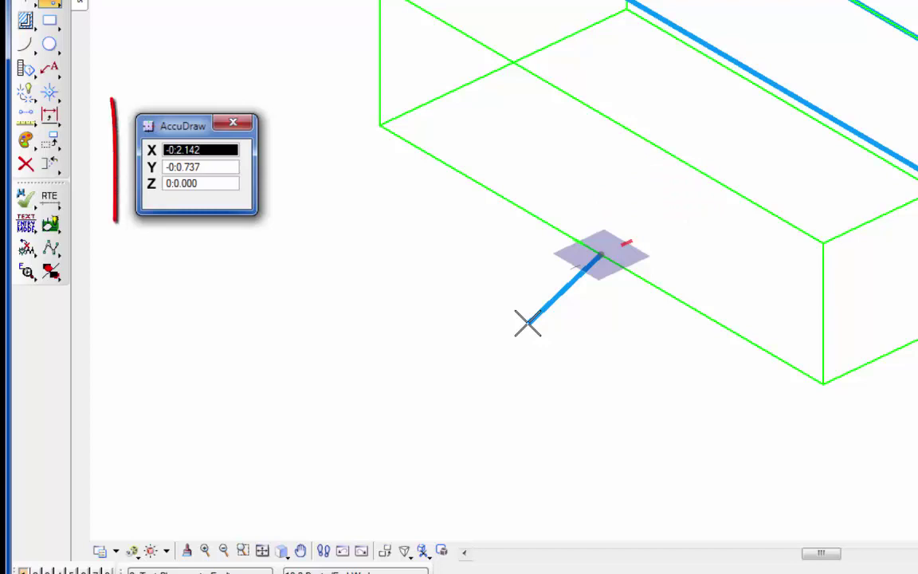
pyautogui.press('r')
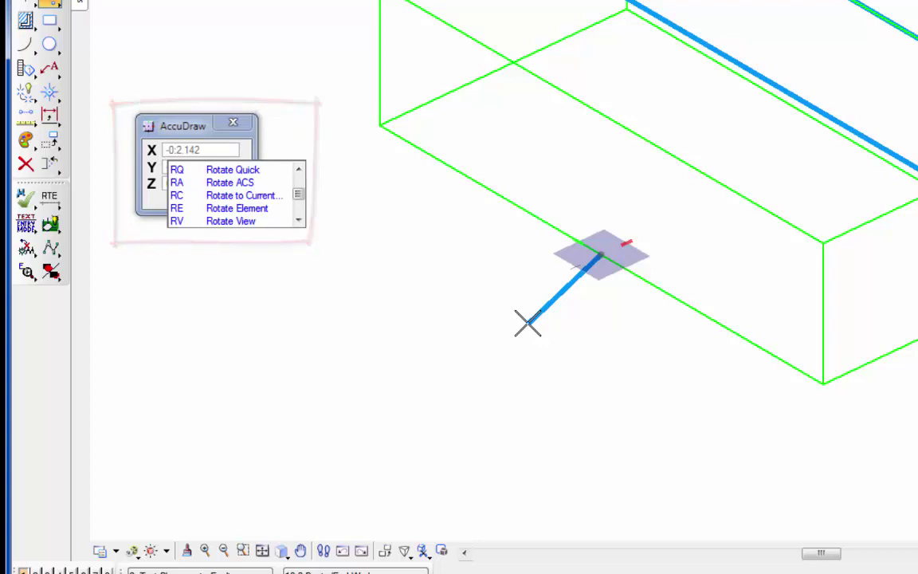
pyautogui.press('q')
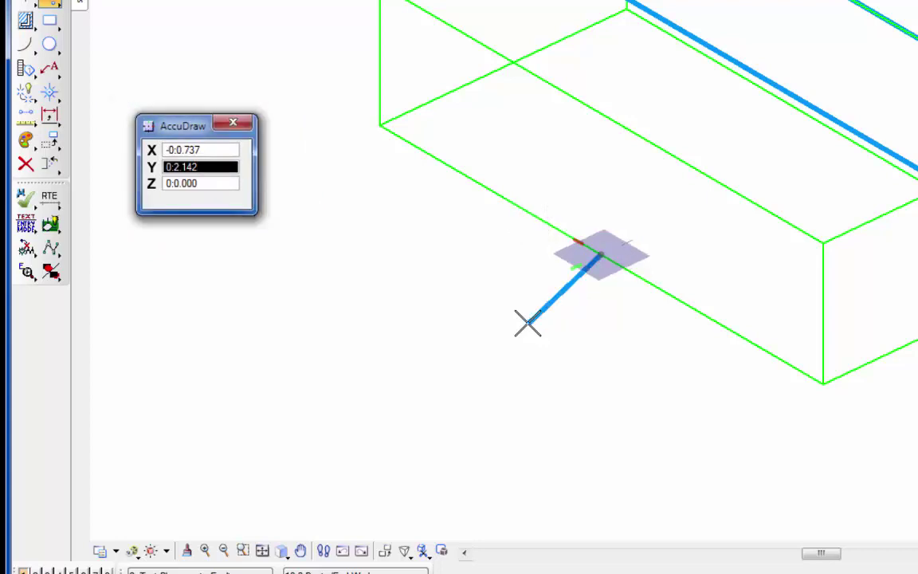
pyautogui.press('r')
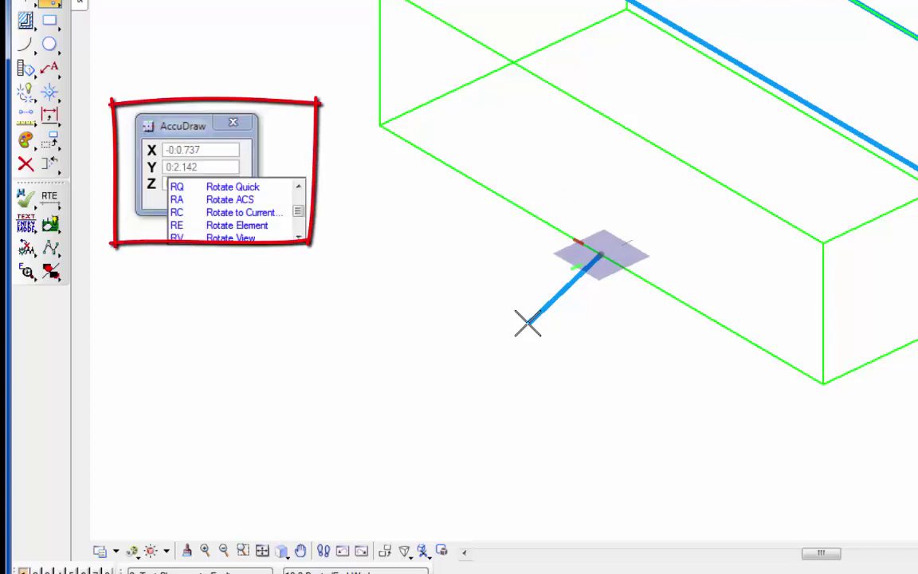
pyautogui.press('y')
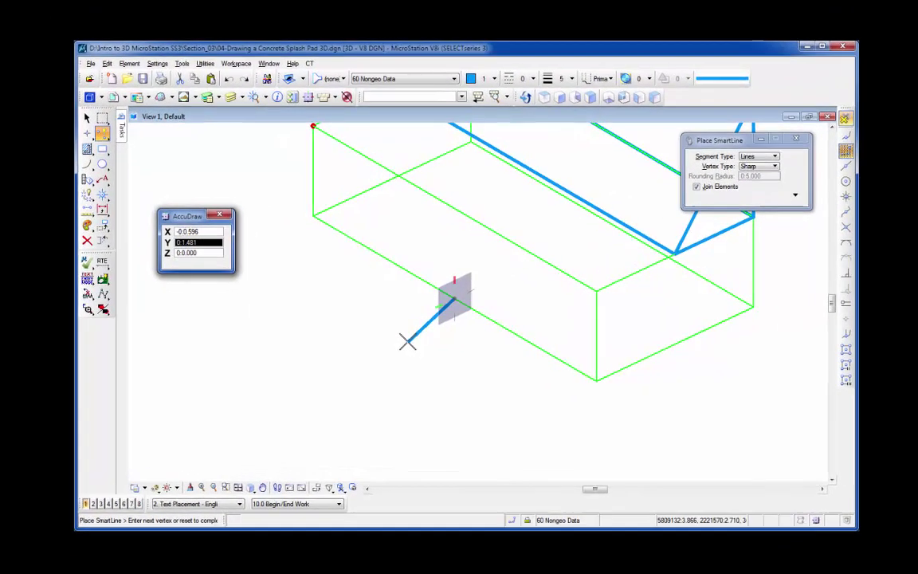
pyautogui.rightClick(437, 335)
# Start a SmartLine at the midpoint of the slab's upper front edge and align the compass with the blue solid's sloped end using Rotate Element
pyautogui.moveTo(452, 340); pyautogui.dragTo(372, 393, button='middle')
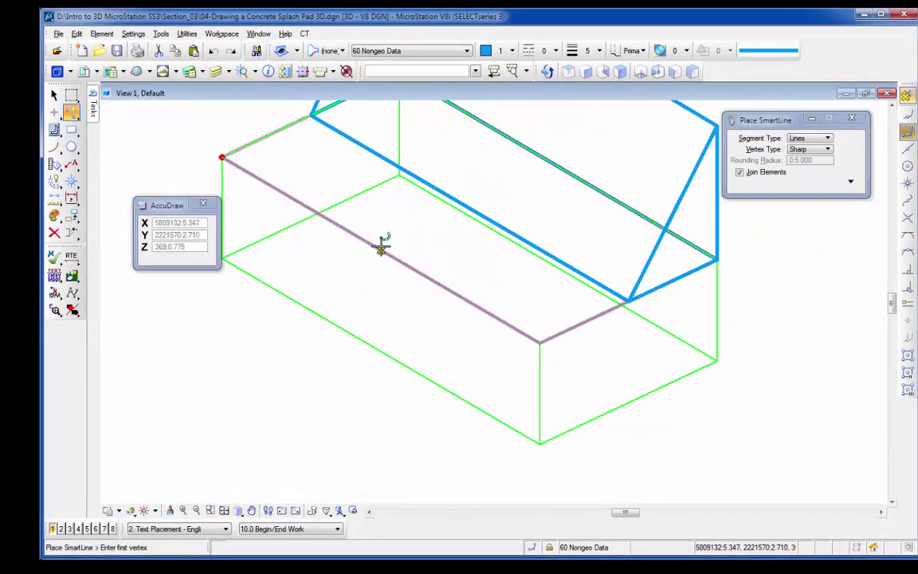
pyautogui.click(381, 250)
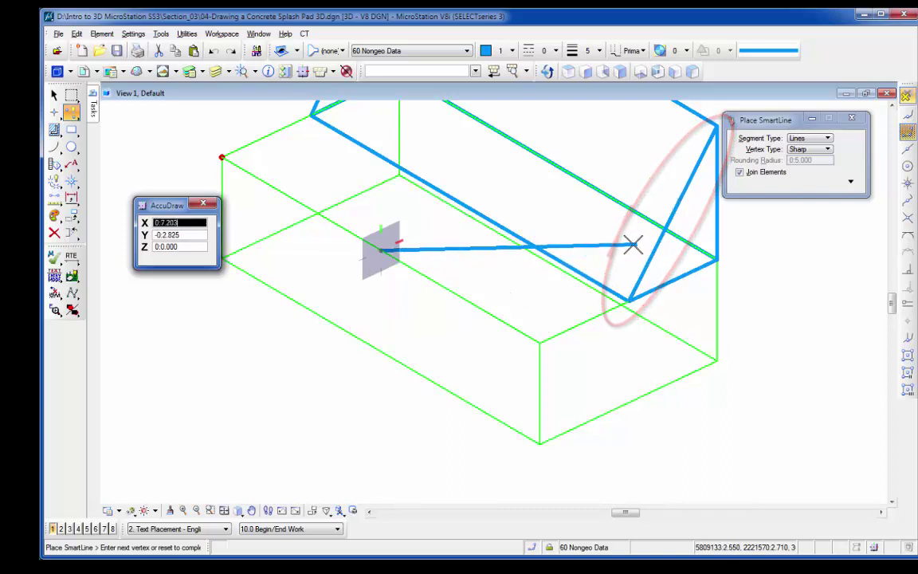
pyautogui.press('r')
pyautogui.press('e')
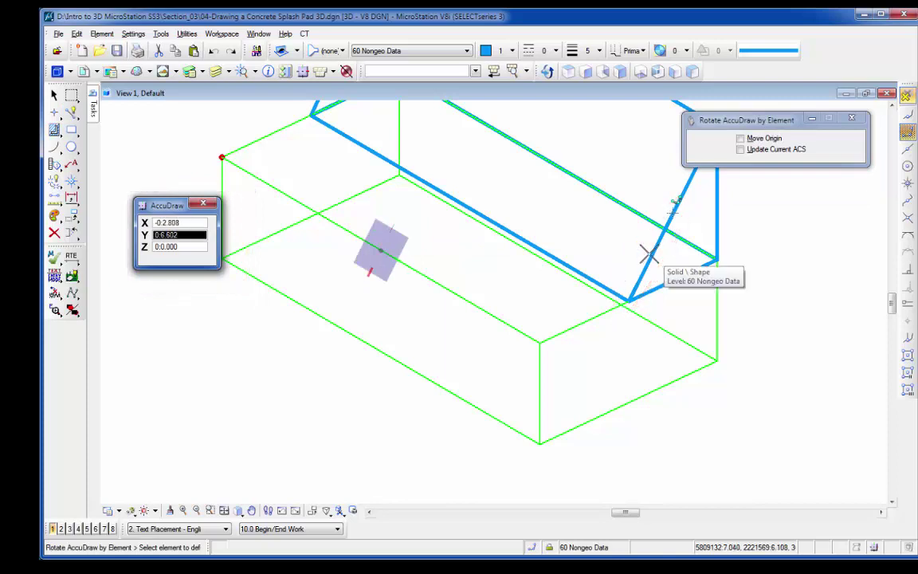
pyautogui.click(648, 252)
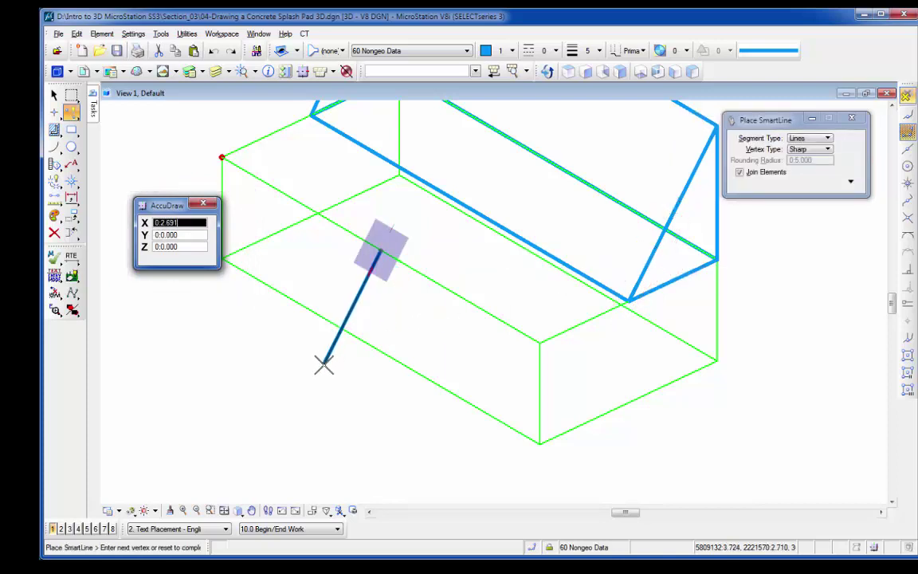